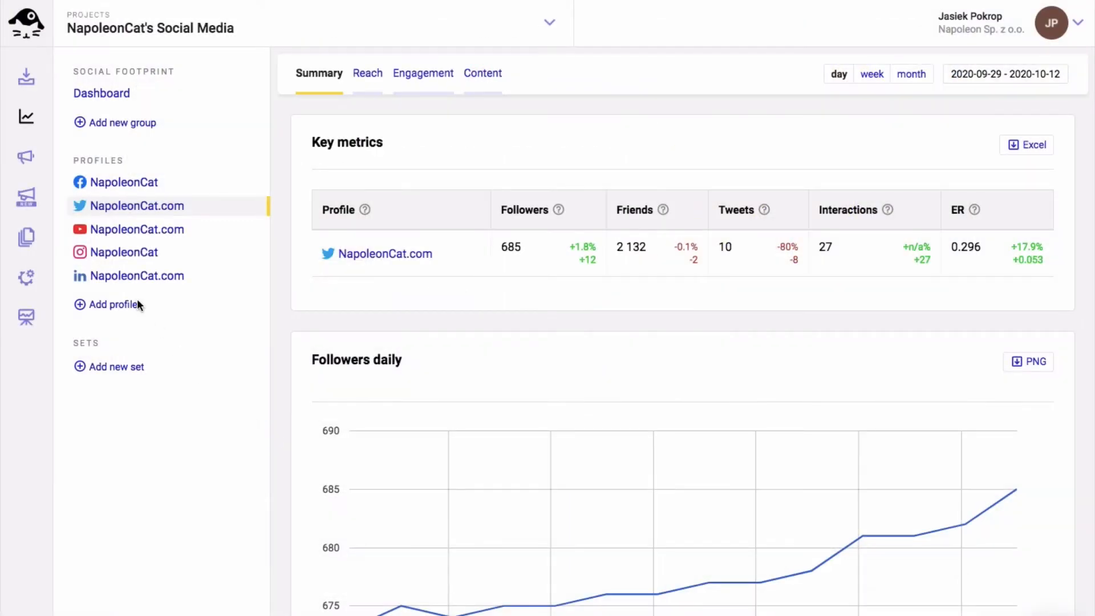
- Open the publication calendar, create a post for 13 October 2020 and select the Google profile for it
left_click(28, 201)
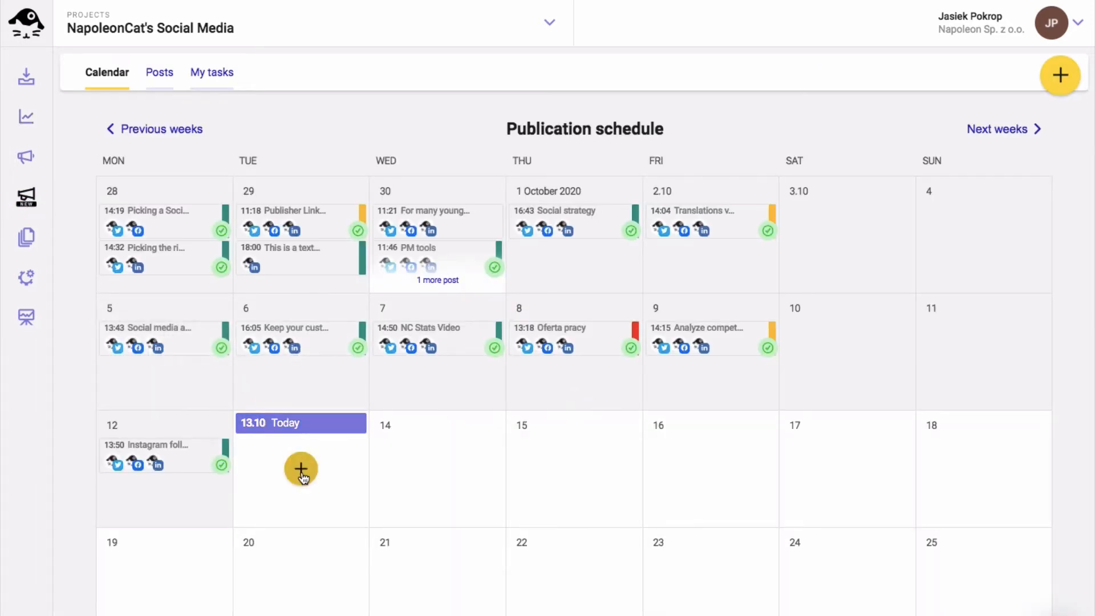
left_click(301, 471)
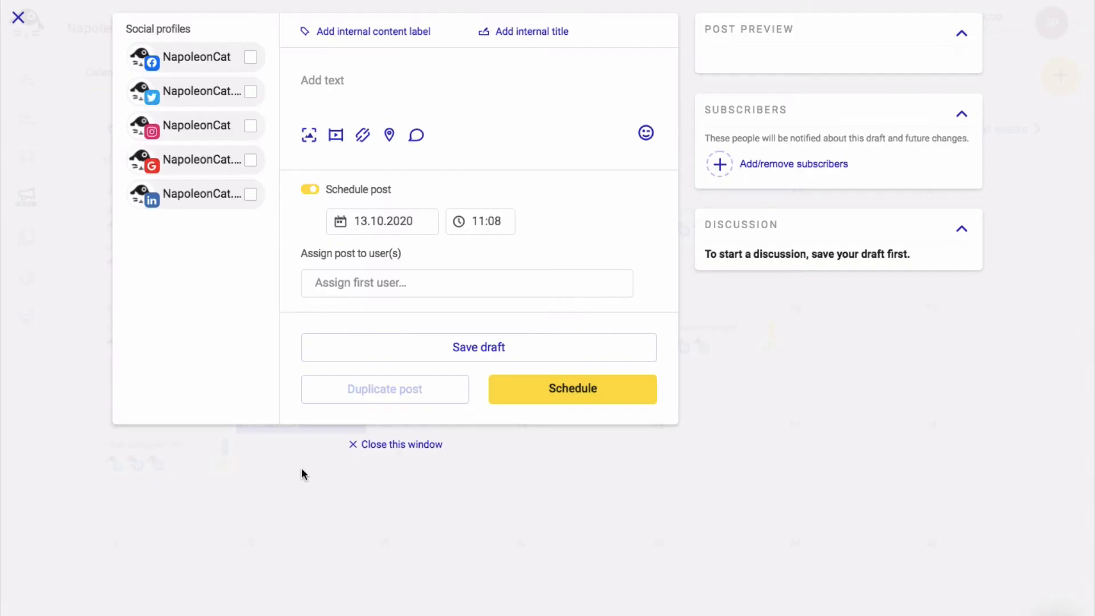
left_click(255, 166)
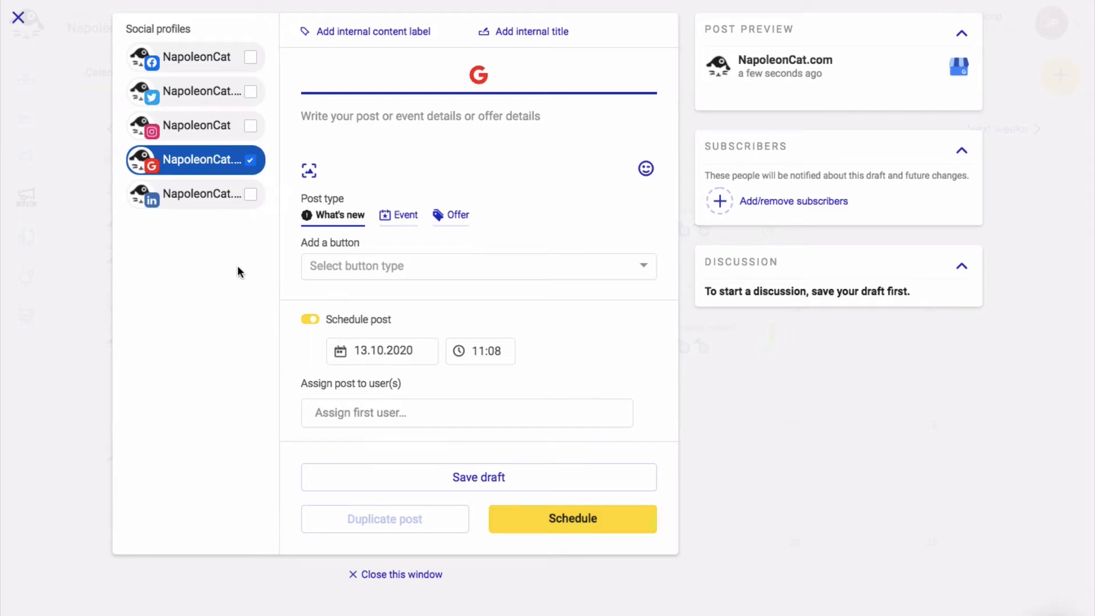
- Write “It’s time to claim your own virtual donut! Available only until the end of tomorrow. Get yours today and tame your sweet tooth!” with a winking emoji
left_click(358, 120)
type("It’s time to claim your own virtual donut! Available only until the end of tomorrow. Get yours today and tame your sweet tooth!")
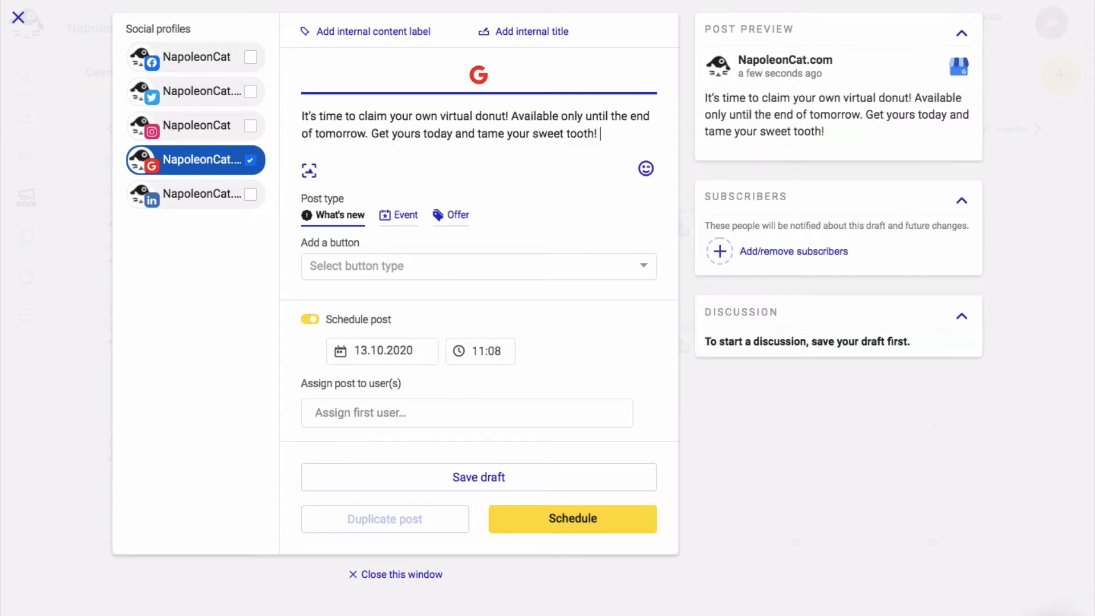
left_click(645, 168)
left_click(581, 175)
left_click(243, 260)
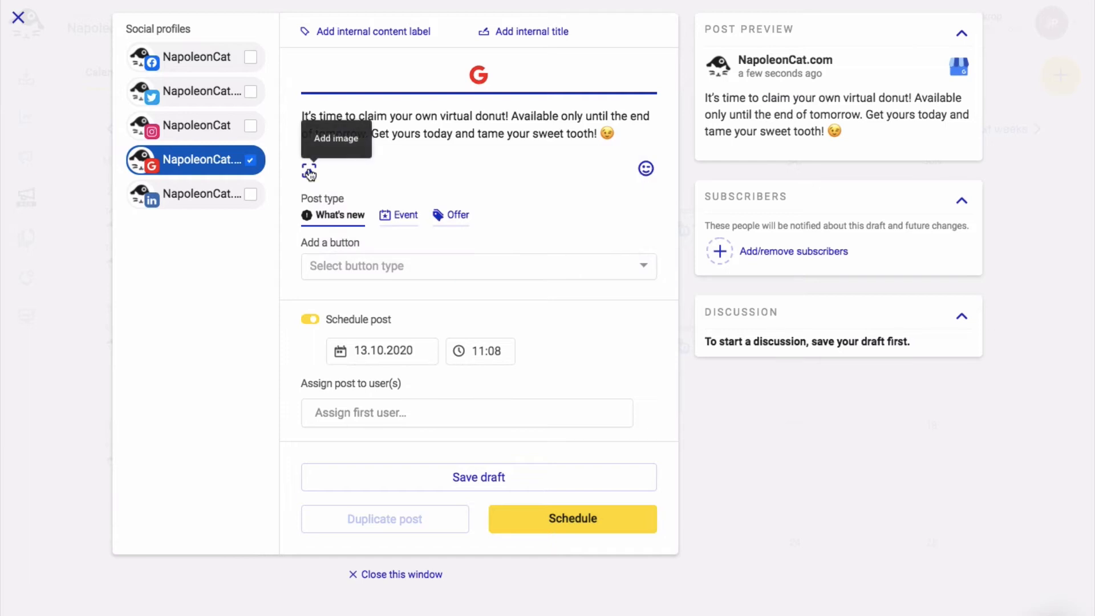
- Attach the donut photo to the post and save it without changing its crop
left_click(310, 173)
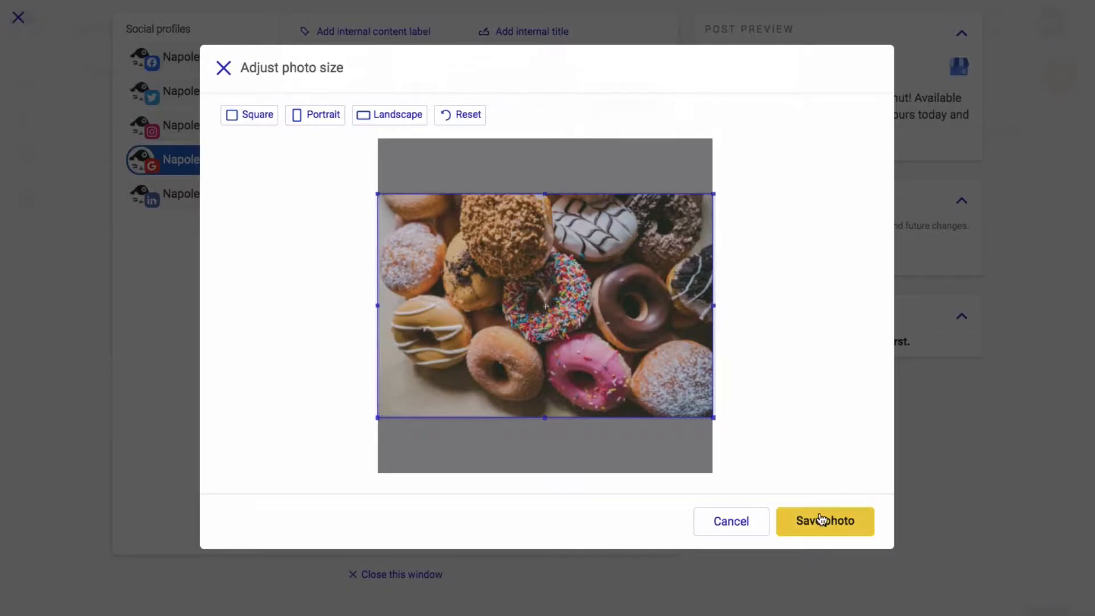
left_click(821, 520)
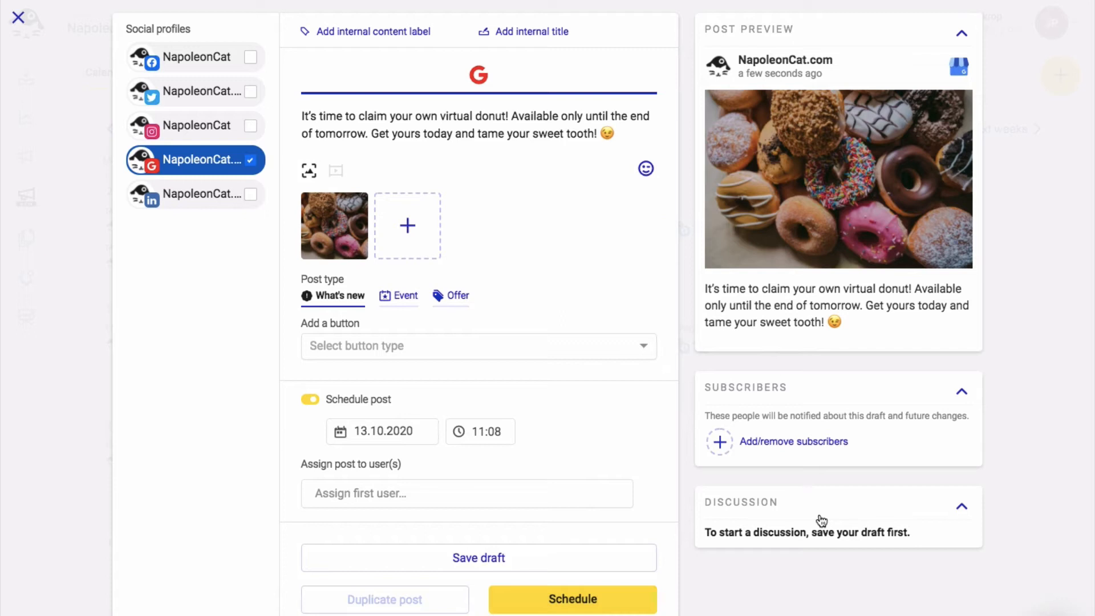
- Look through the fields of the Event and Offer post types and return to What's new
left_click(402, 298)
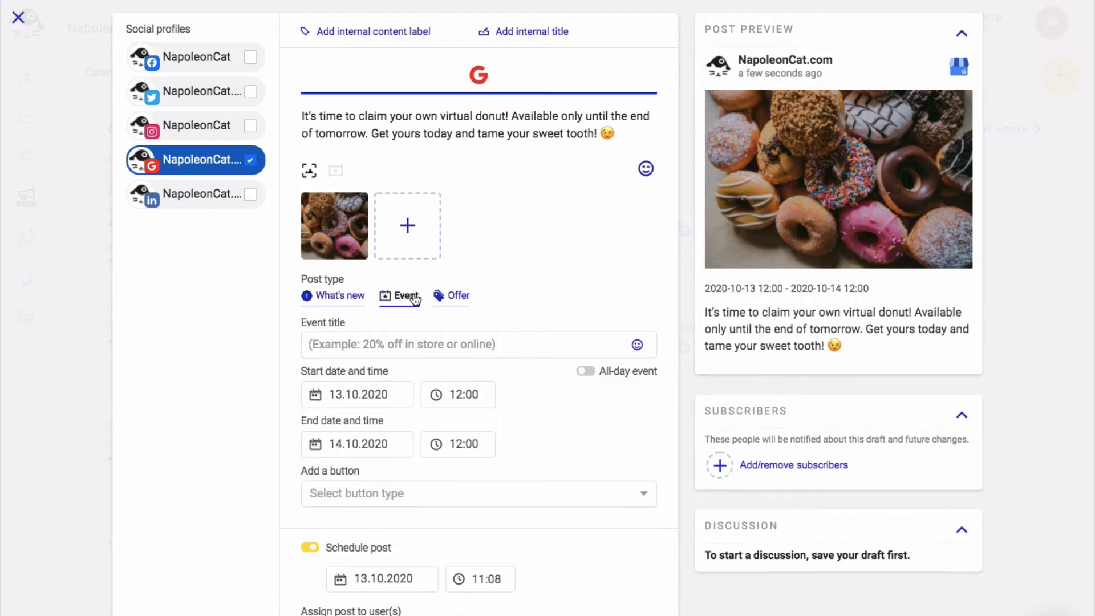
left_click(454, 300)
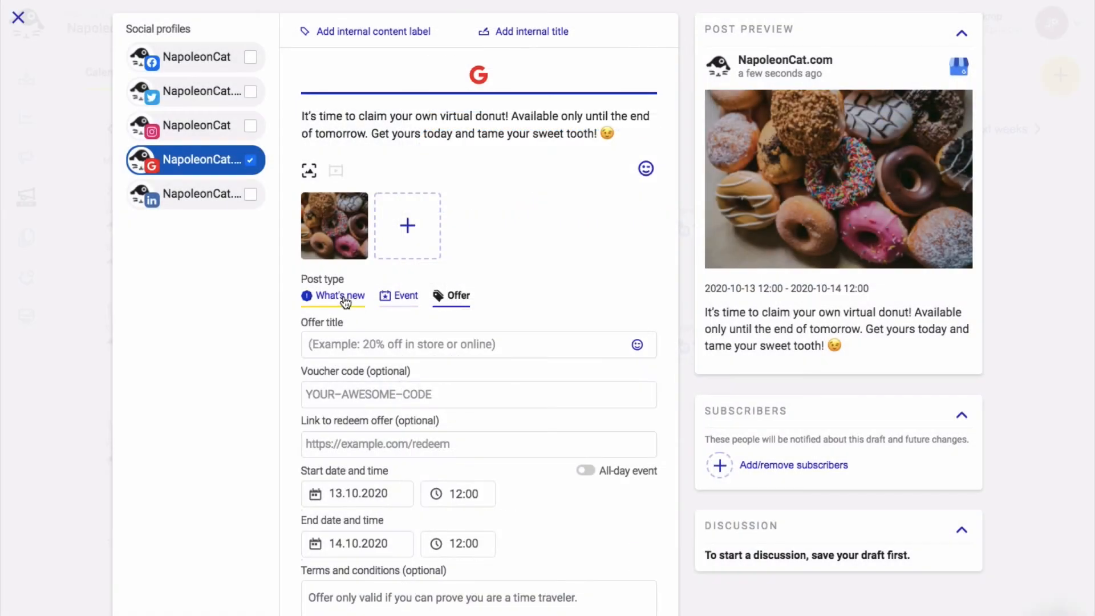
left_click(342, 297)
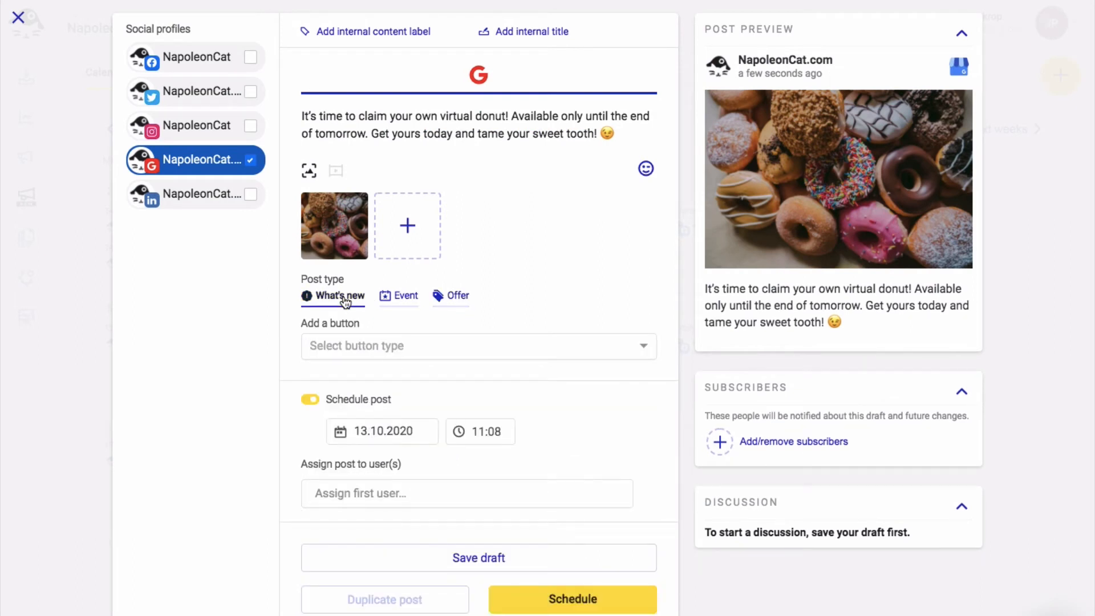
- Add a Learn more button to the What's new post and view the fields of the Event type
left_click(554, 347)
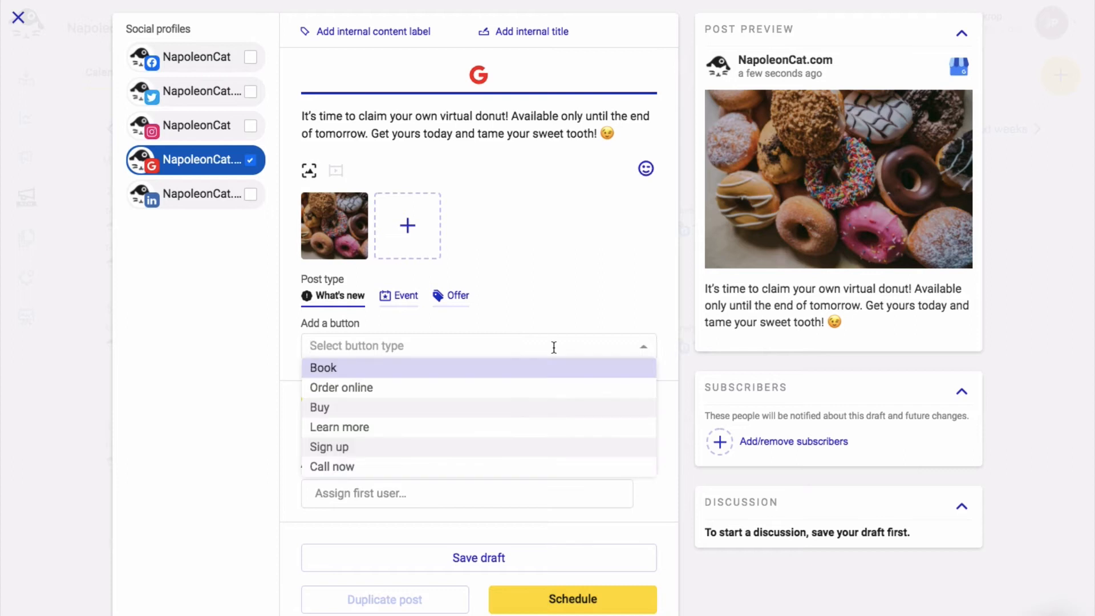
left_click(523, 426)
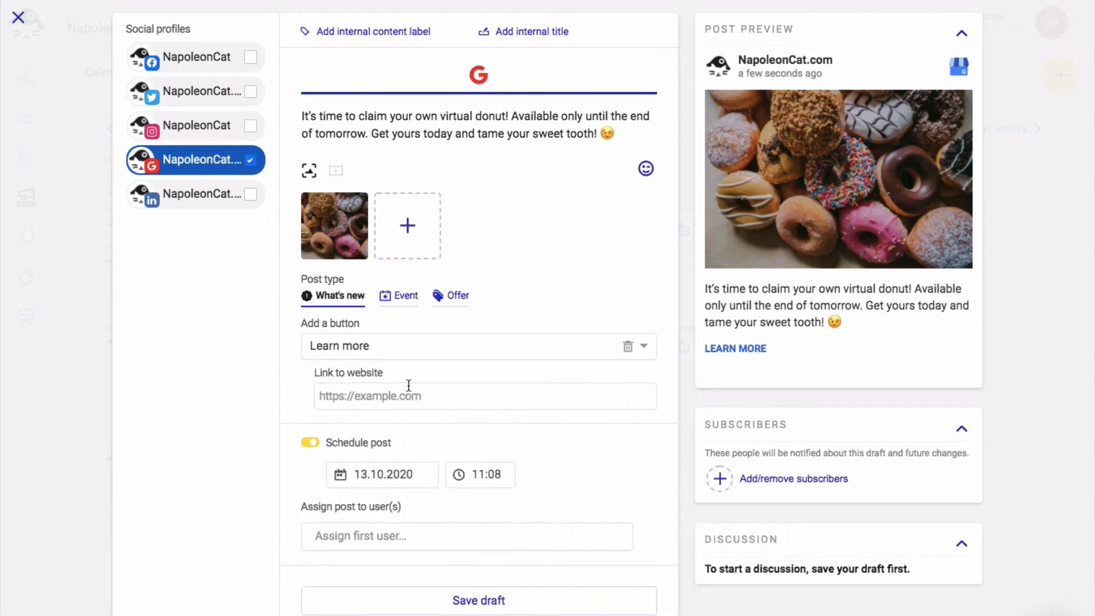
left_click(407, 297)
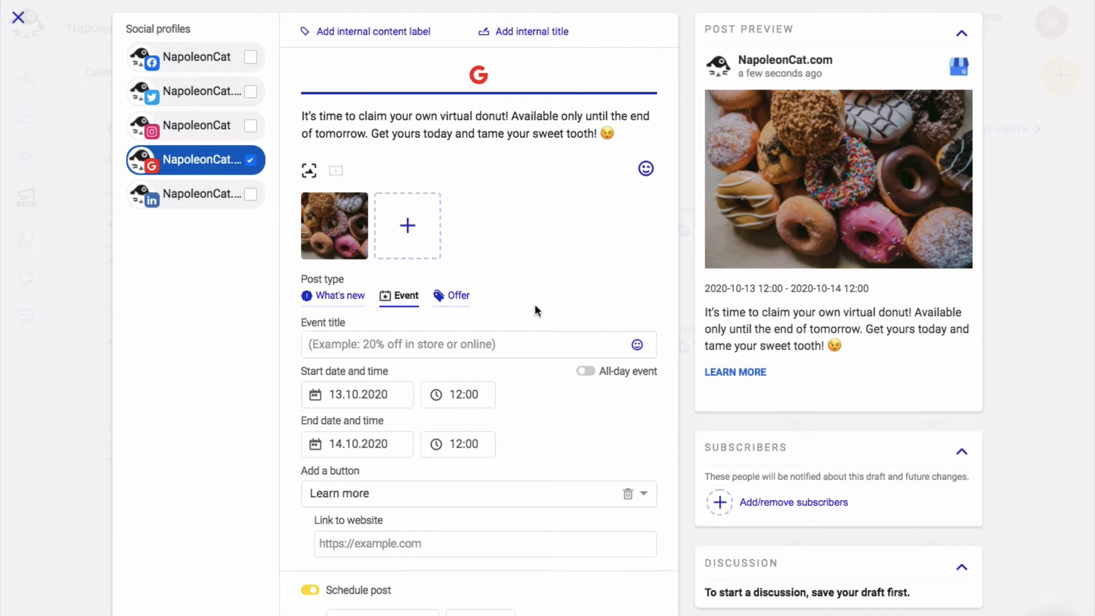
- Set the post type to Offer and title the offer "Virtual cats on sale with 20% discount!"
left_click(451, 296)
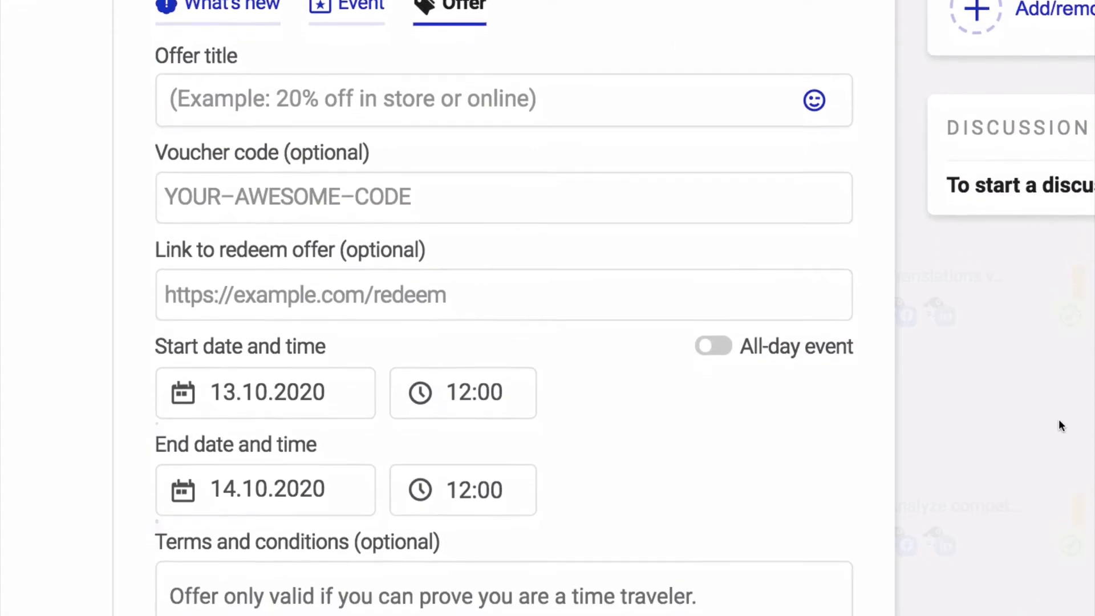
scroll(1060, 422, "down", 1)
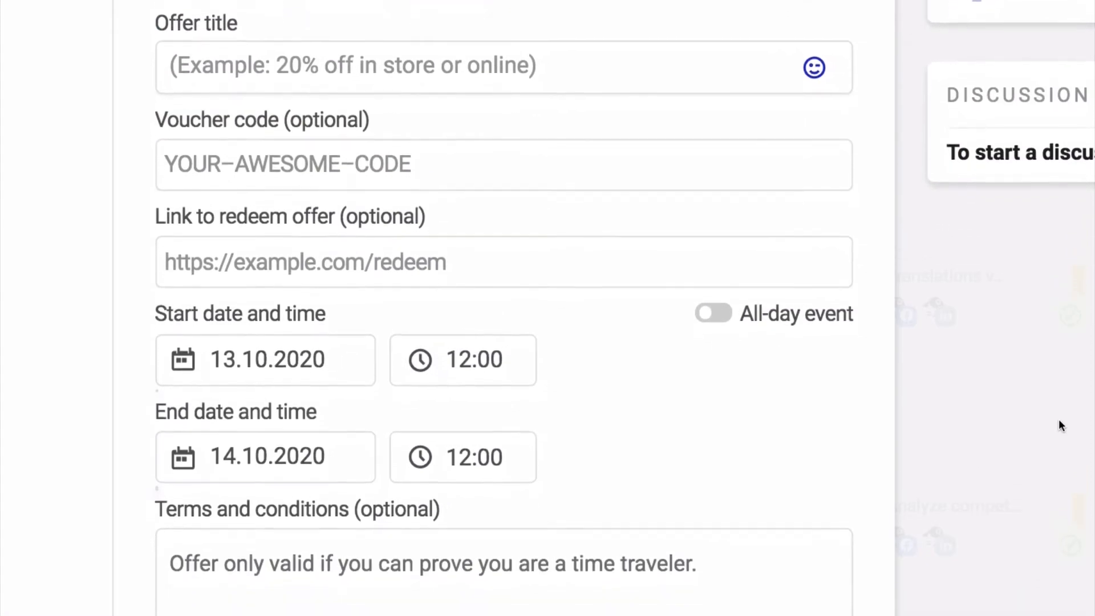
scroll(1059, 422, "down", 2)
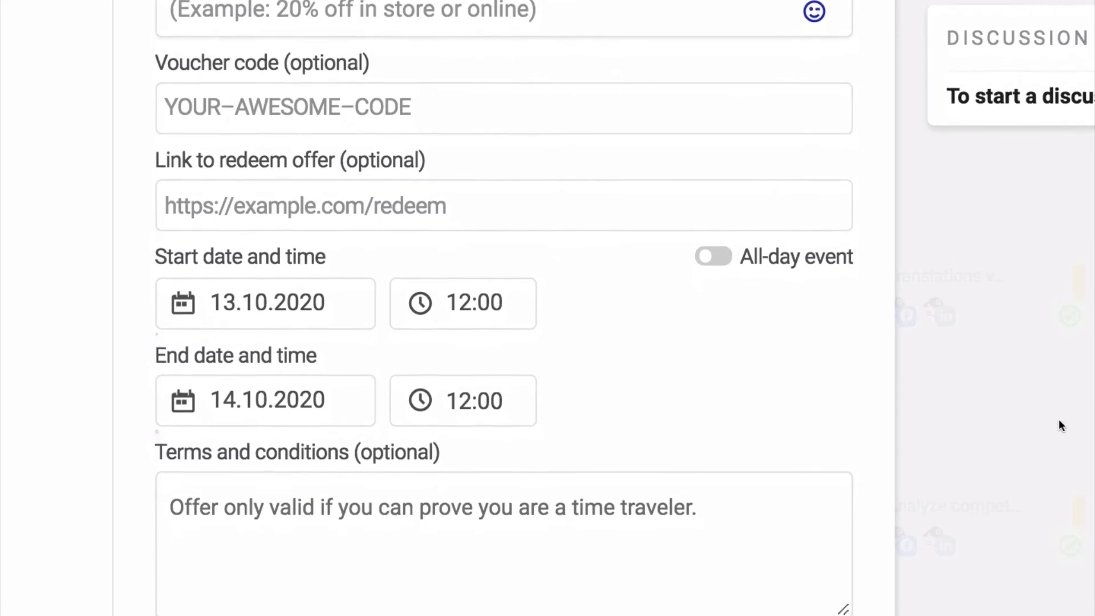
scroll(1059, 418, "down", 2)
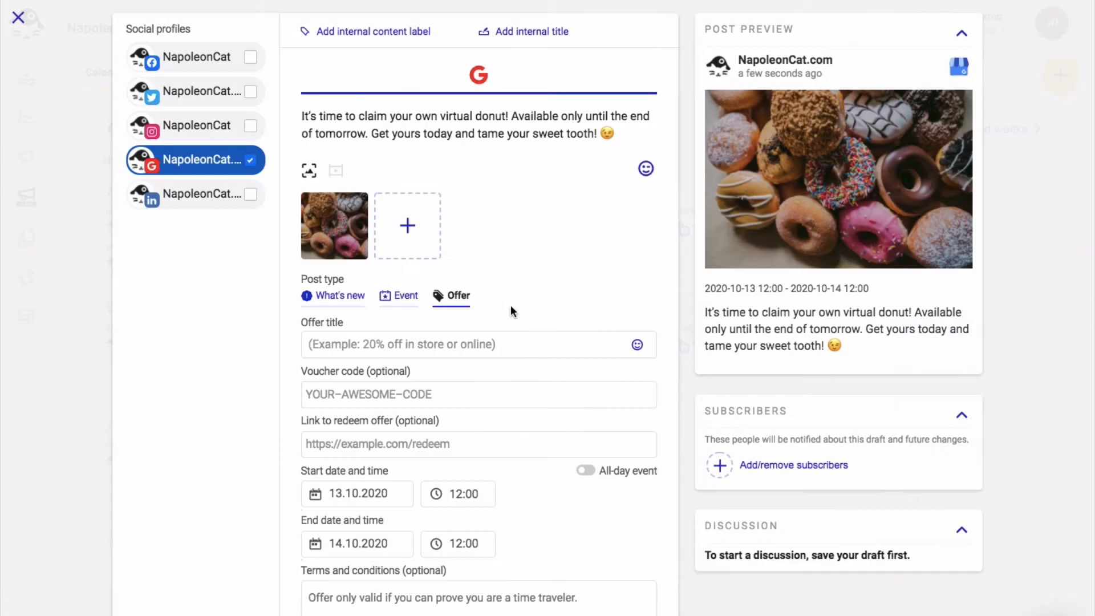
left_click(477, 345)
type("Virtual cats on sale with 20% discount!")
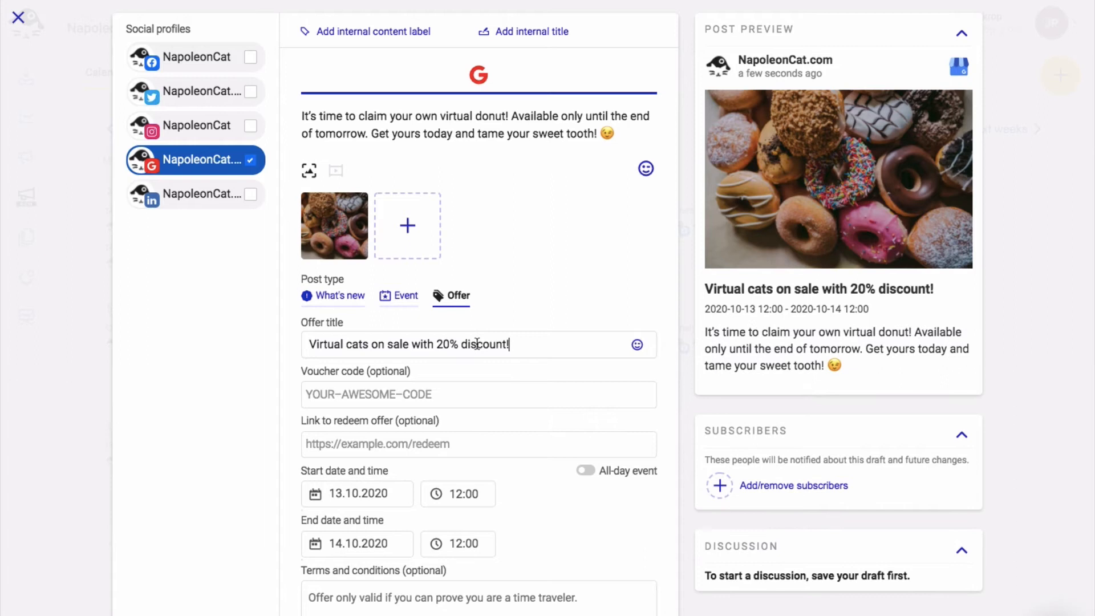
left_click(449, 392)
type("donut20")
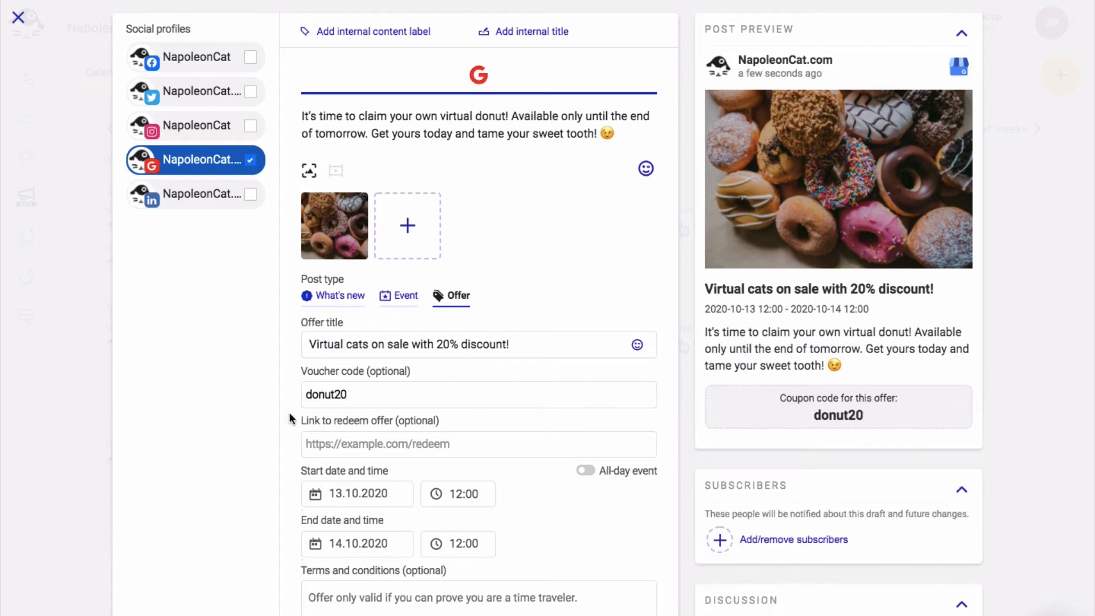
left_click(358, 443)
type("https://napoleoncat.com/")
- Make the offer an all-day event and enter the terms and conditions "The offer is valid in store only."
scroll(594, 409, "down", 1)
left_click(593, 409)
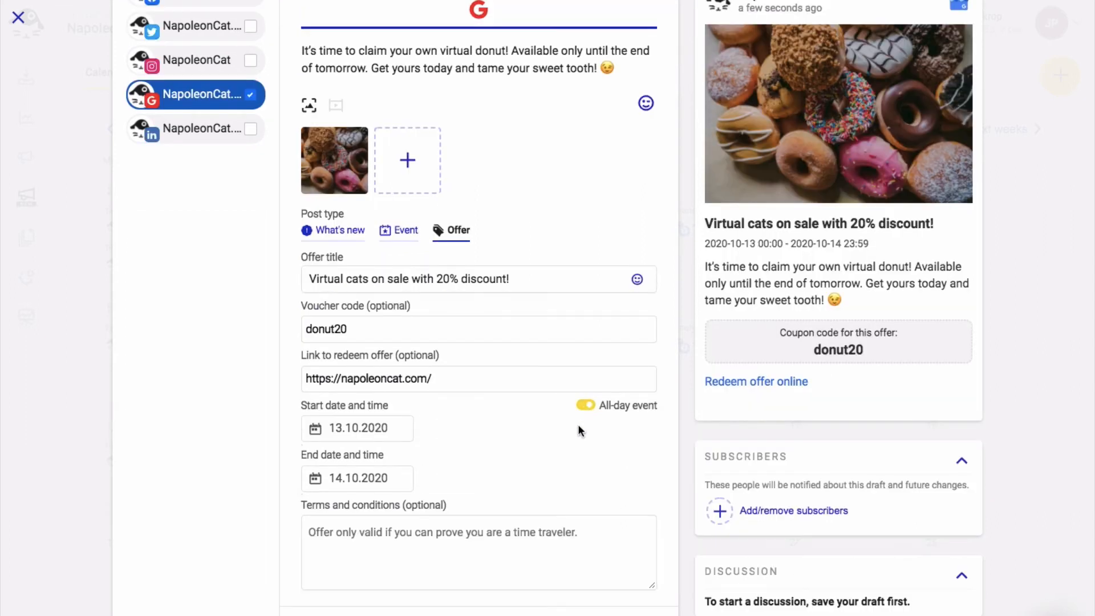
left_click(522, 540)
type("The offer is valid in stor")
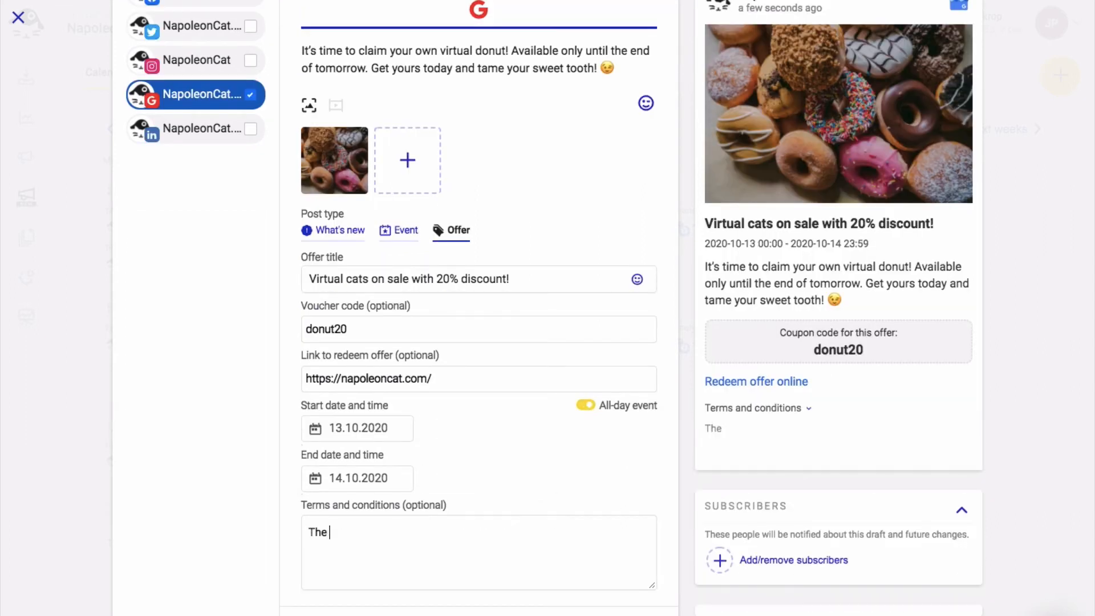
type("e only.")
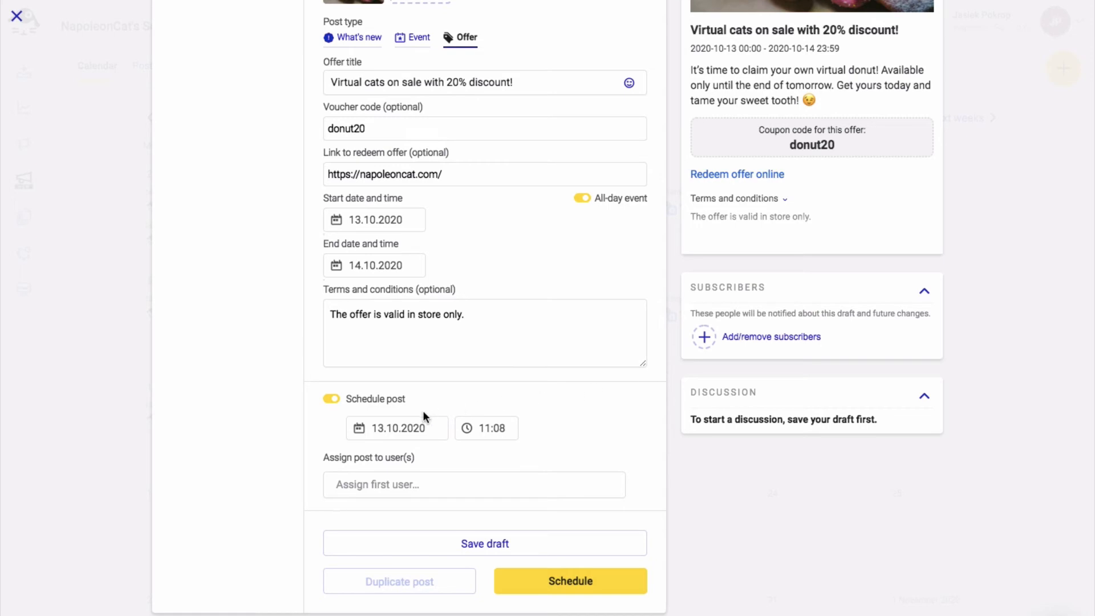
- Set the post's scheduled publication to 15.10.2020 at 10:00
left_click(400, 429)
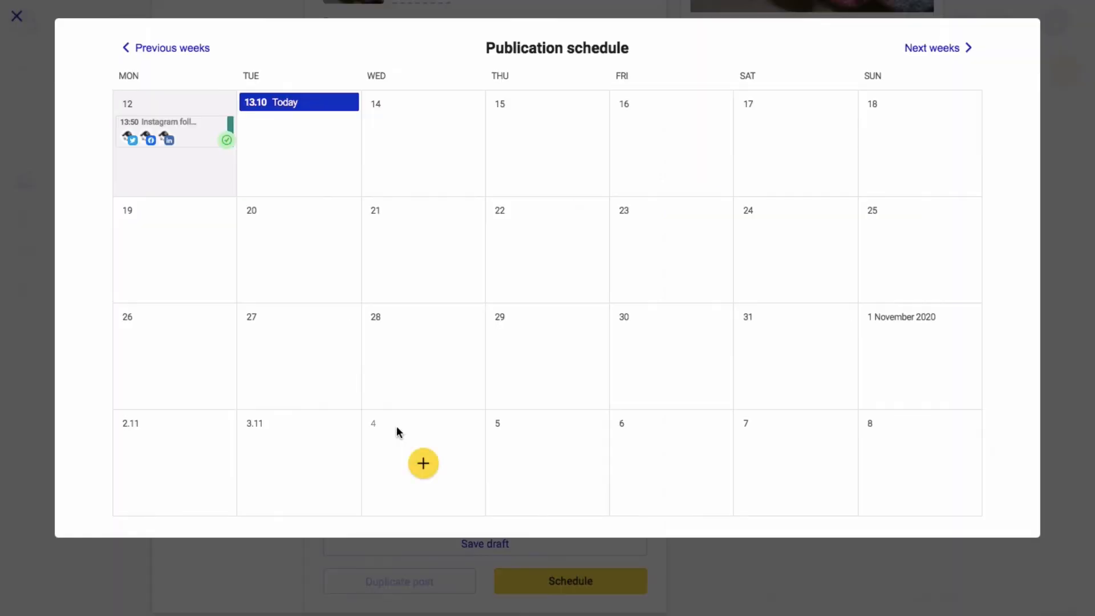
left_click(547, 145)
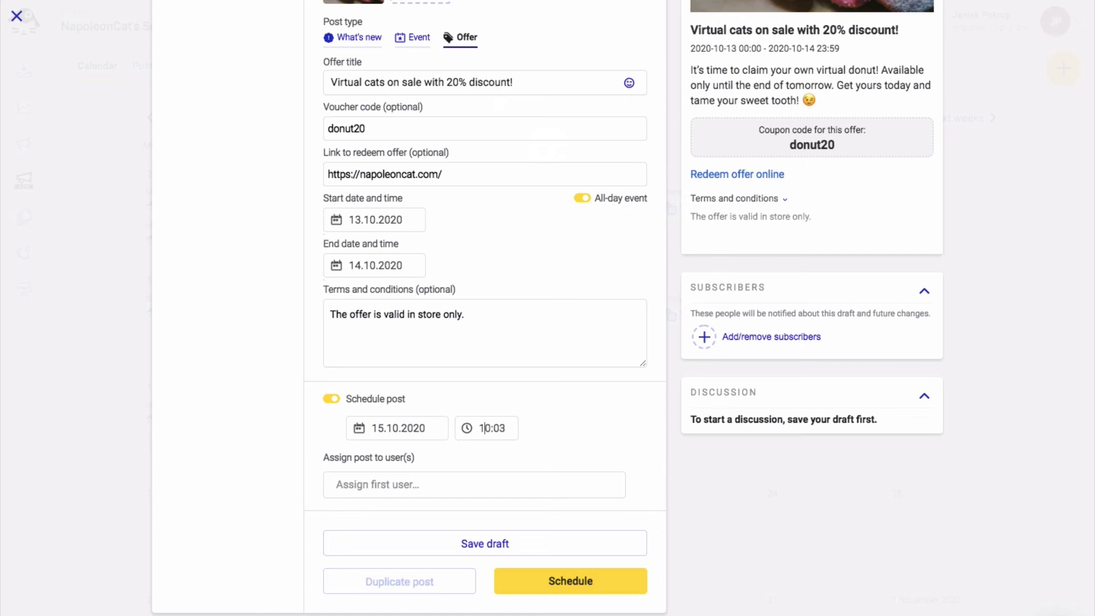
left_click(504, 427)
key("BackSpace")
- Select two team members as the post's assigned users
left_click(457, 484)
type("iw")
left_click(398, 512)
type("kas")
left_click(366, 555)
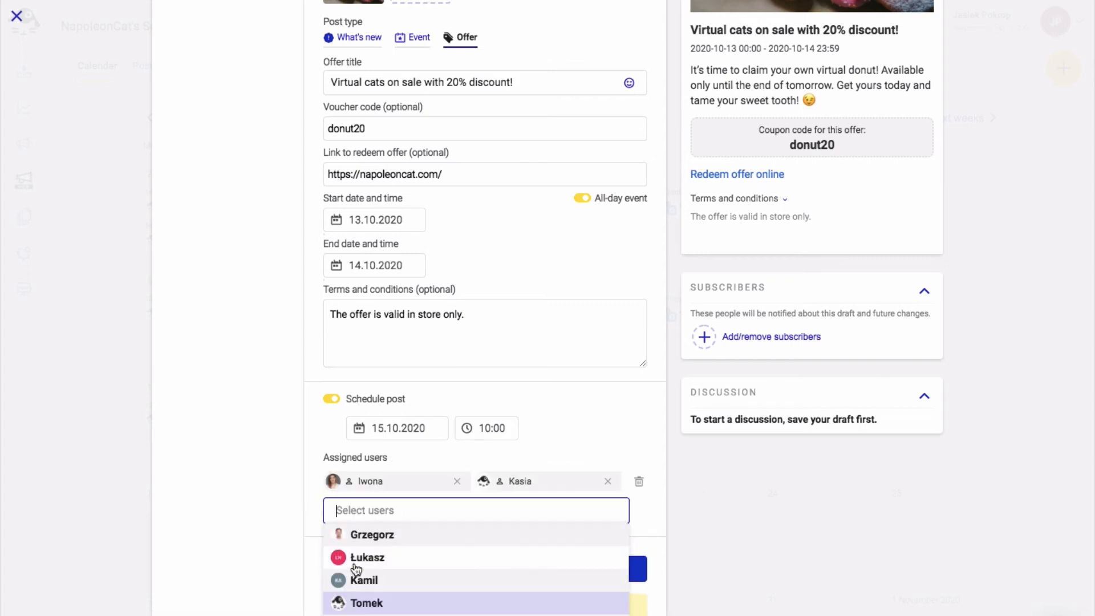
left_click(707, 521)
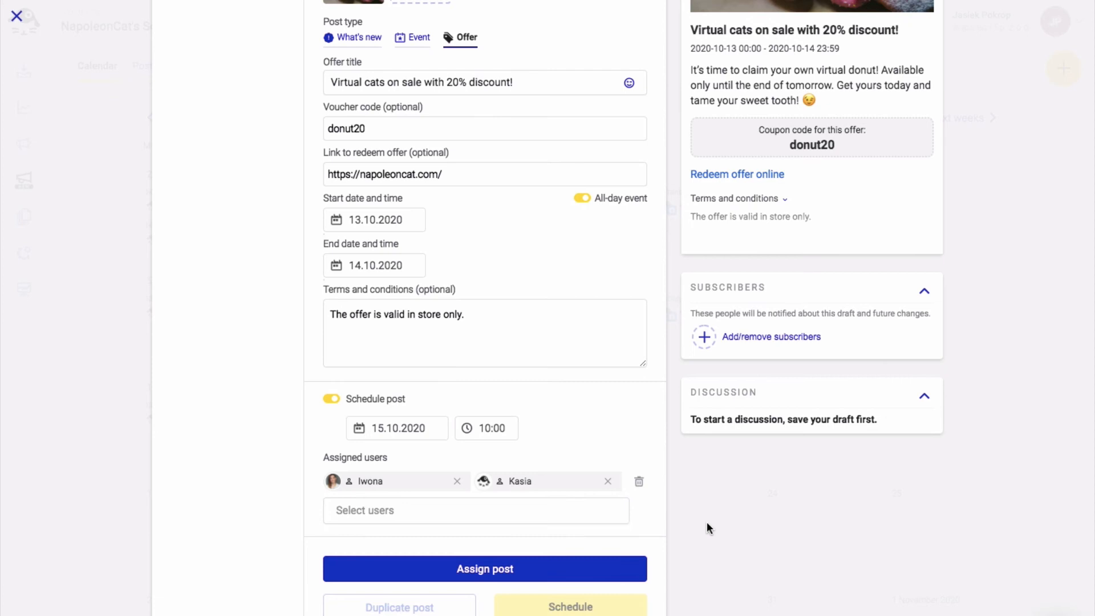
- Add two other team members as subscribers to the draft and assign the post to the selected users
left_click(741, 341)
left_click(737, 361)
type("szy")
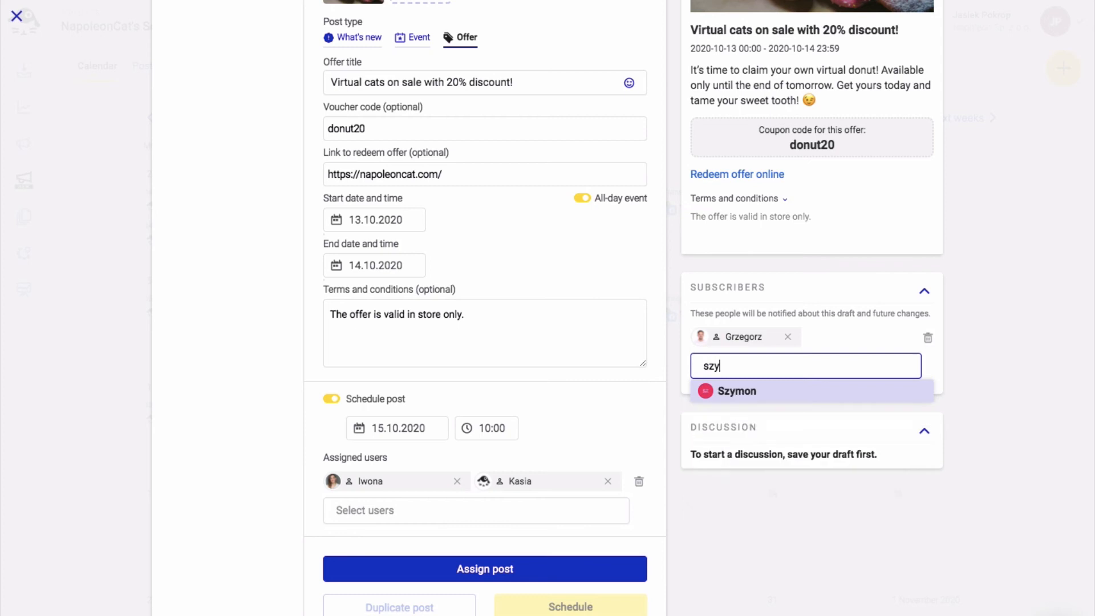
key("Return")
left_click(512, 569)
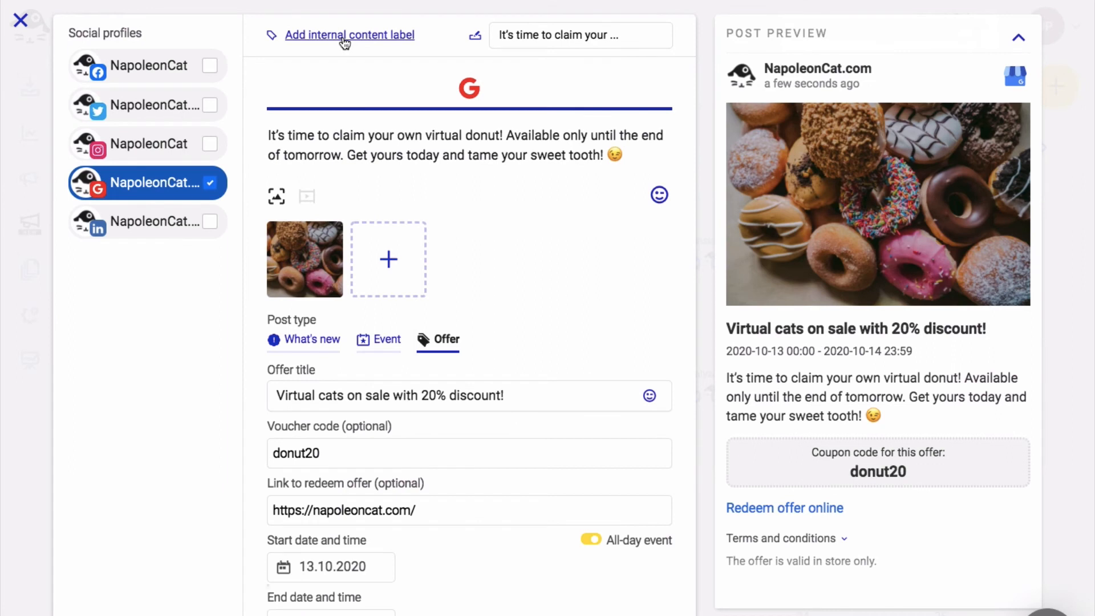
- Give the post the internal content label event and the internal title "Donut offer"
left_click(343, 35)
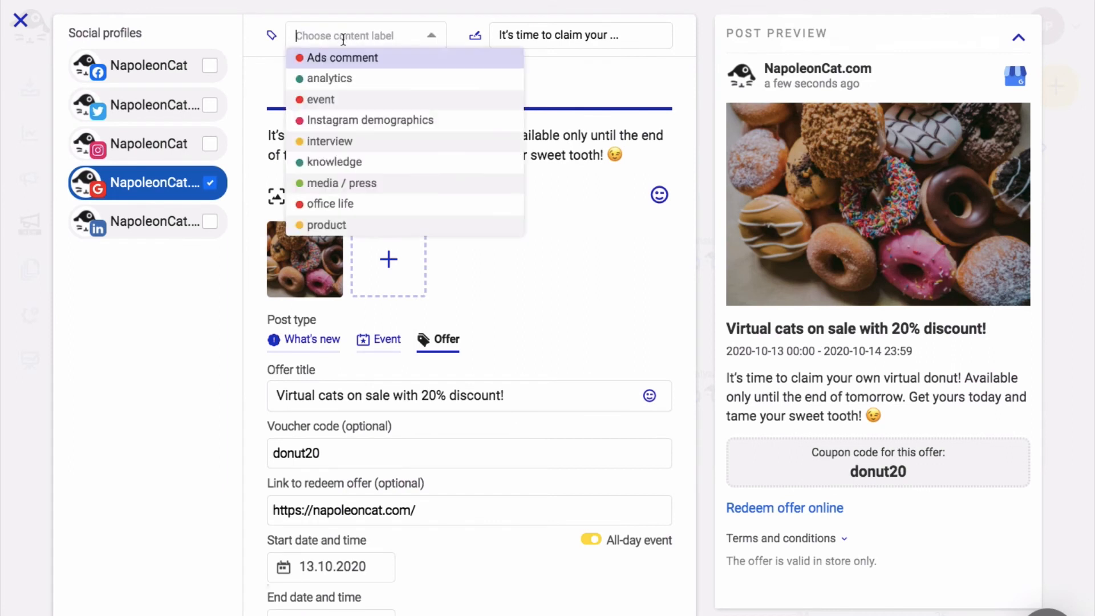
left_click(331, 98)
type("Donut offer")
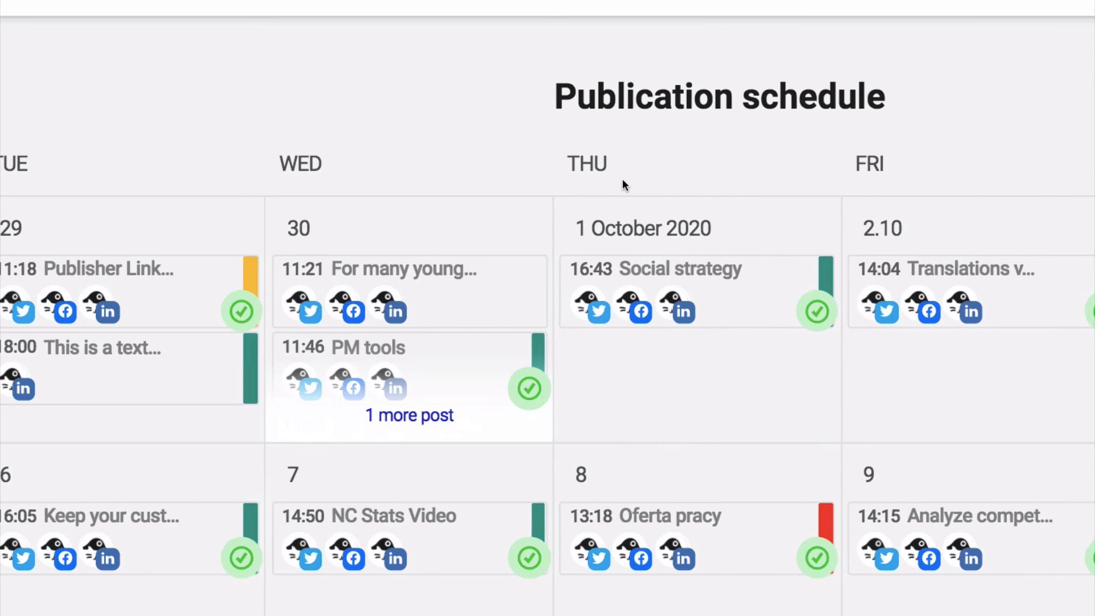
- Check the post's discussion thread and schedule the donut offer post for publication
scroll(1091, 349, "down", 10)
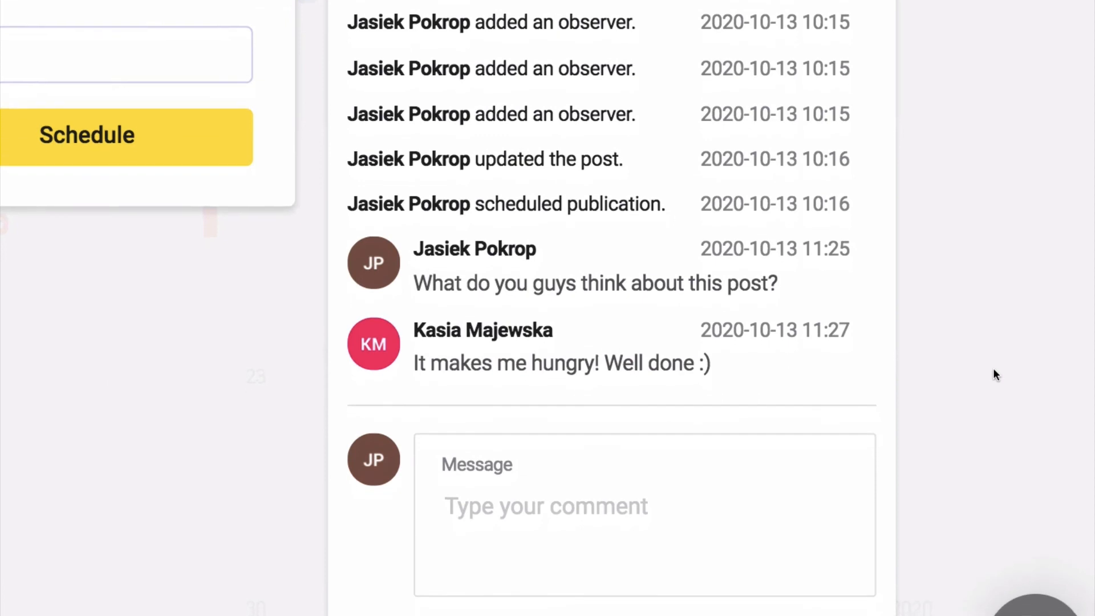
scroll(994, 374, "down", 1)
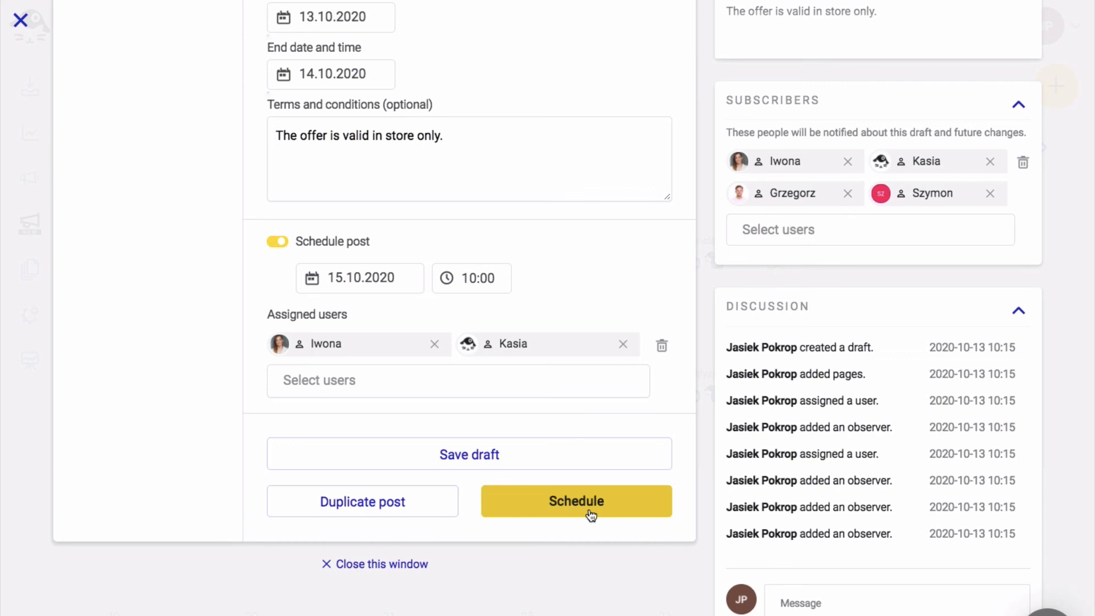
left_click(590, 514)
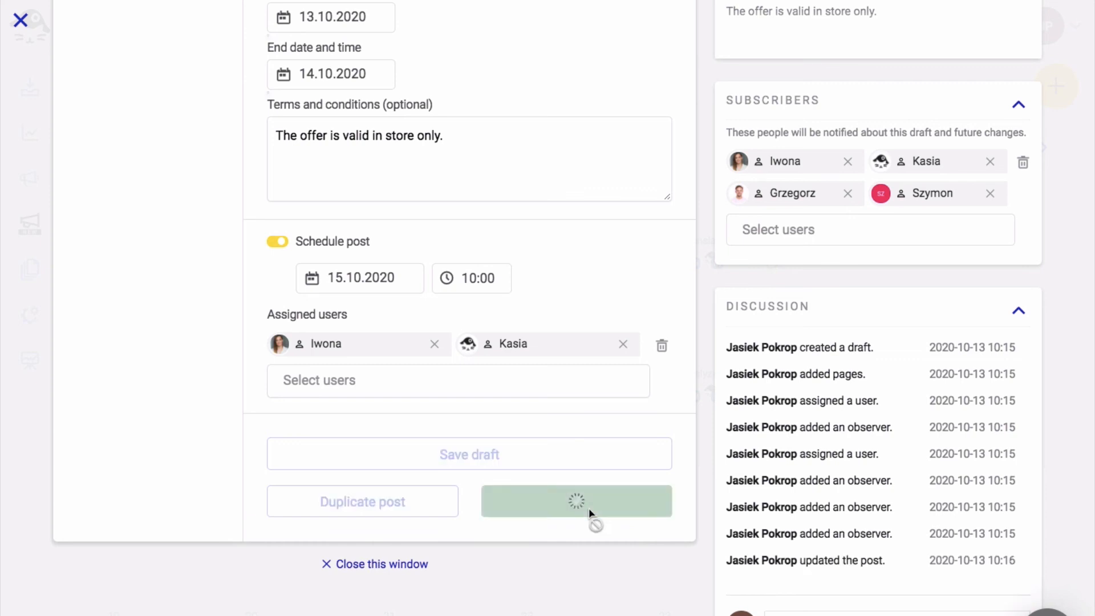